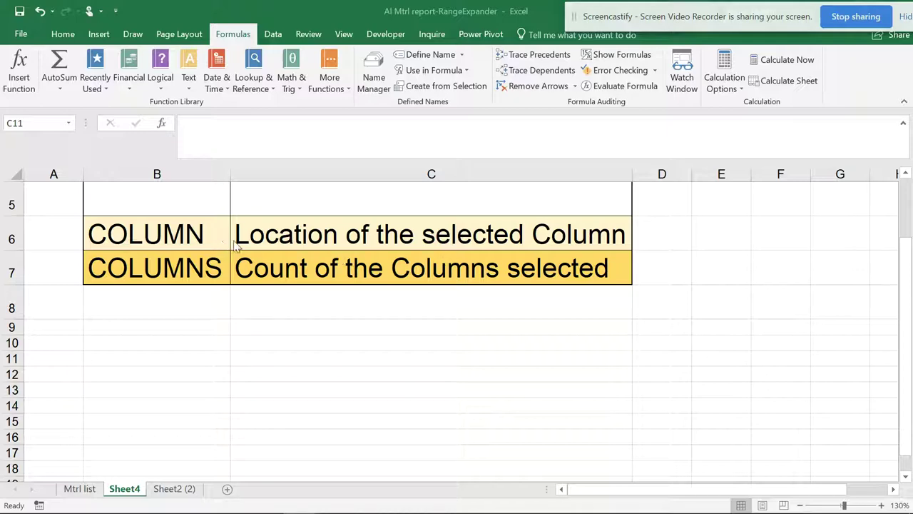
Look over the COLUMN example in C6 and D6:G6, then go to sheet Sheet2 (2)
left_click(306, 236)
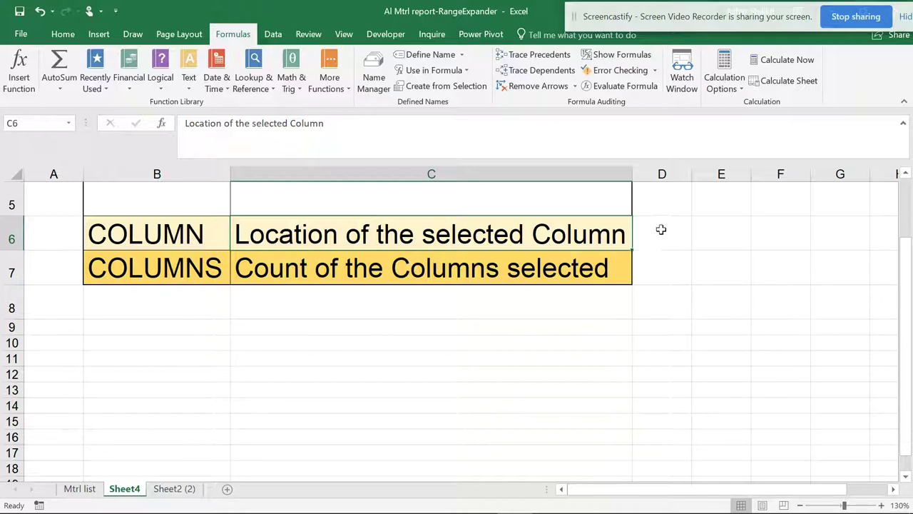
left_click_drag(661, 229, 827, 227)
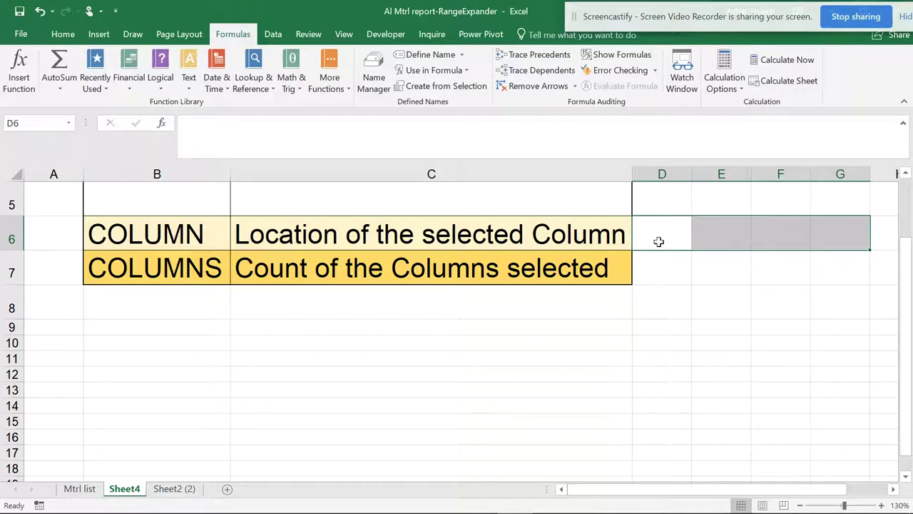
left_click(168, 490)
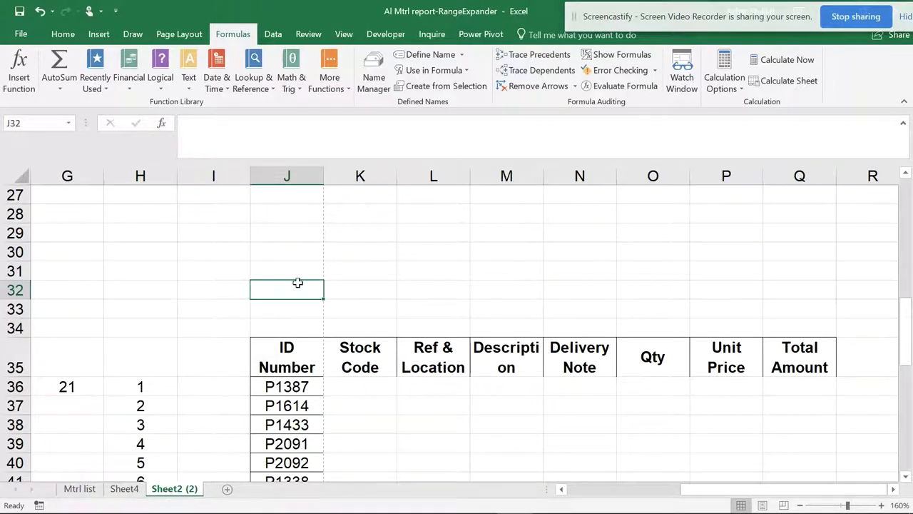
scroll(297, 284, "up", 2)
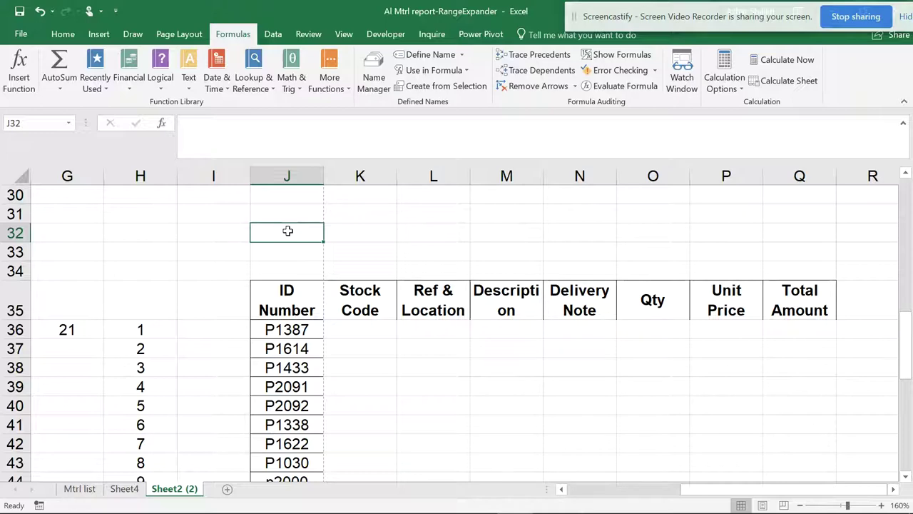
Enter =COLUMN(J35) in J32, referencing the ID Number header, so it returns 10
type("=colum")
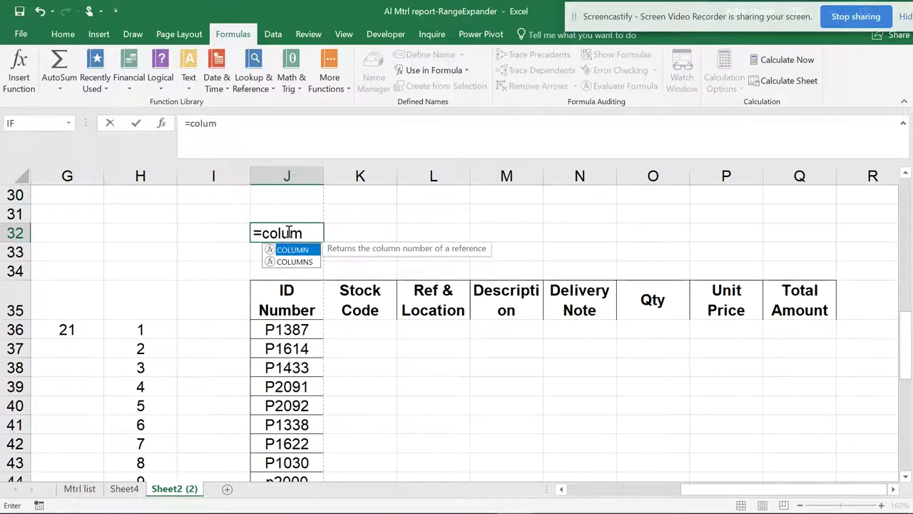
type("n")
key("Return")
type("9")
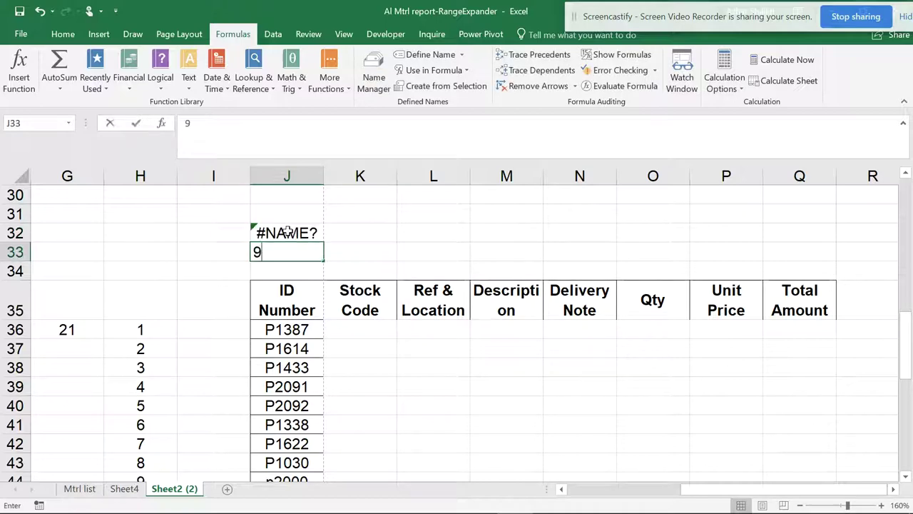
left_click(286, 232)
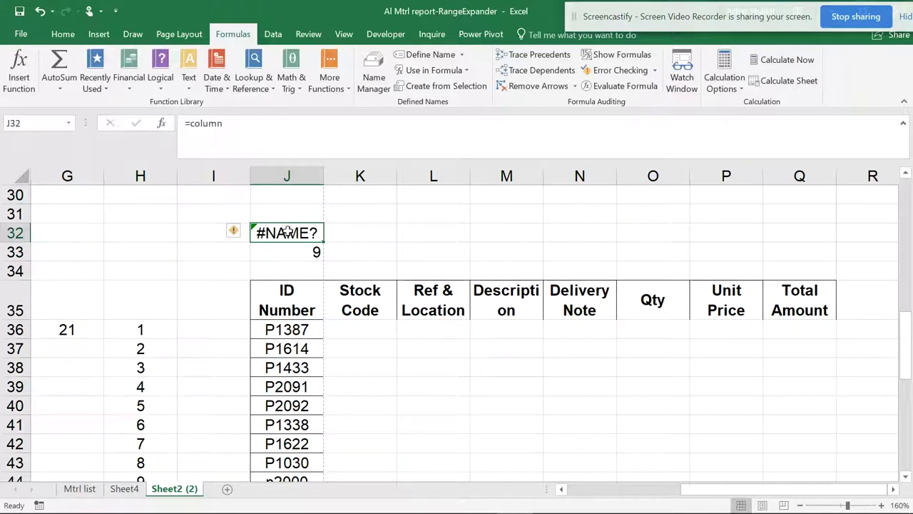
left_click(233, 125)
type("(")
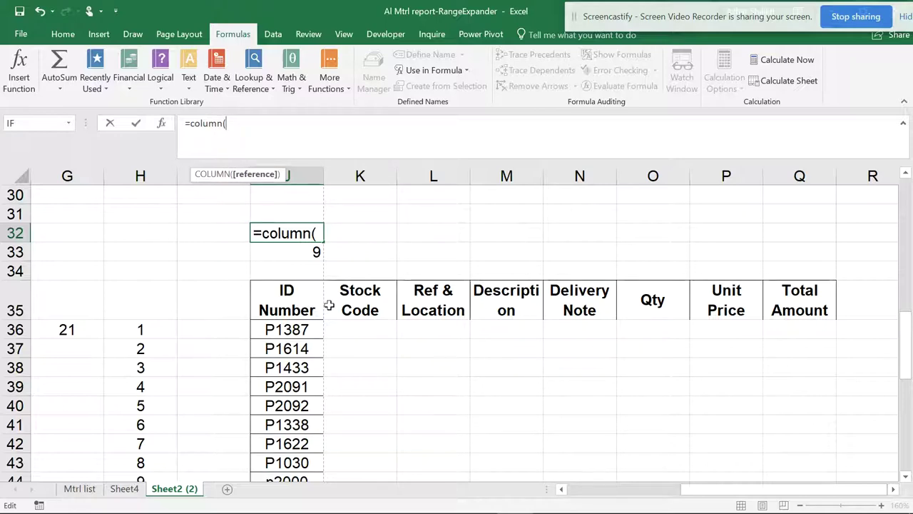
left_click(291, 306)
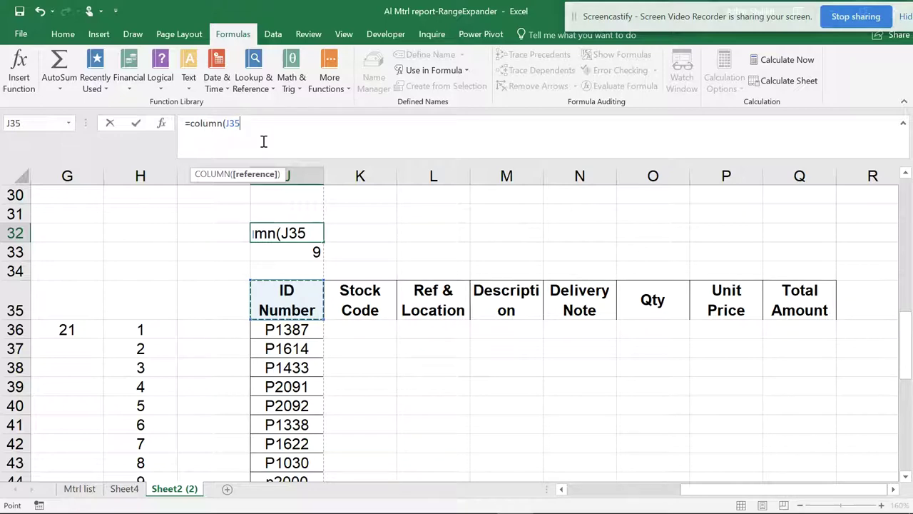
type(")")
key("Return")
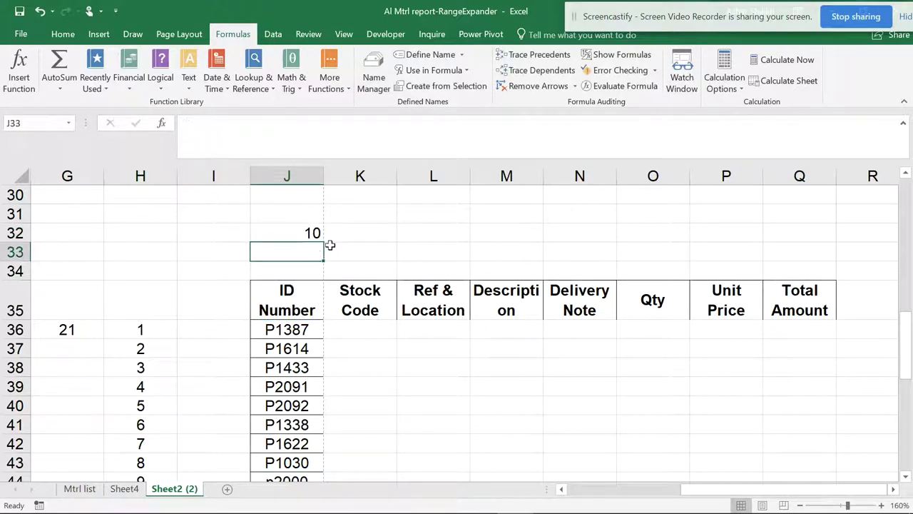
left_click(291, 230)
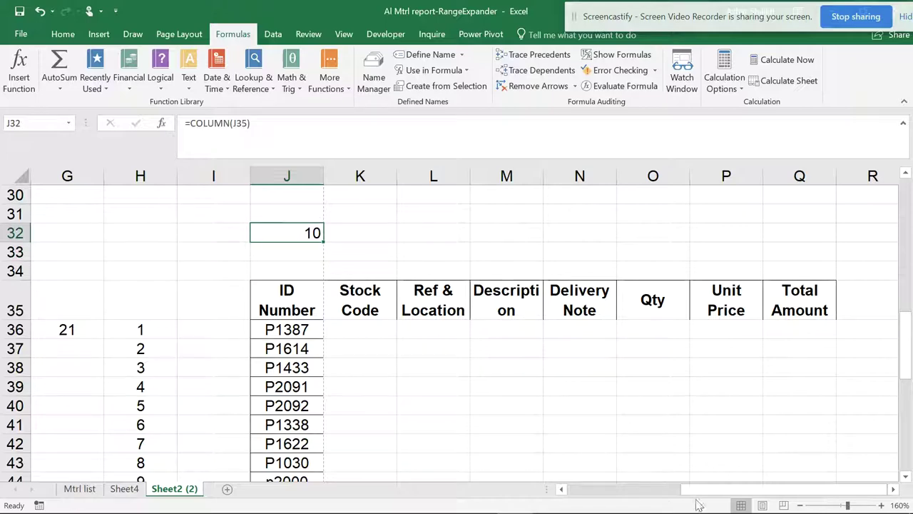
left_click_drag(695, 490, 603, 490)
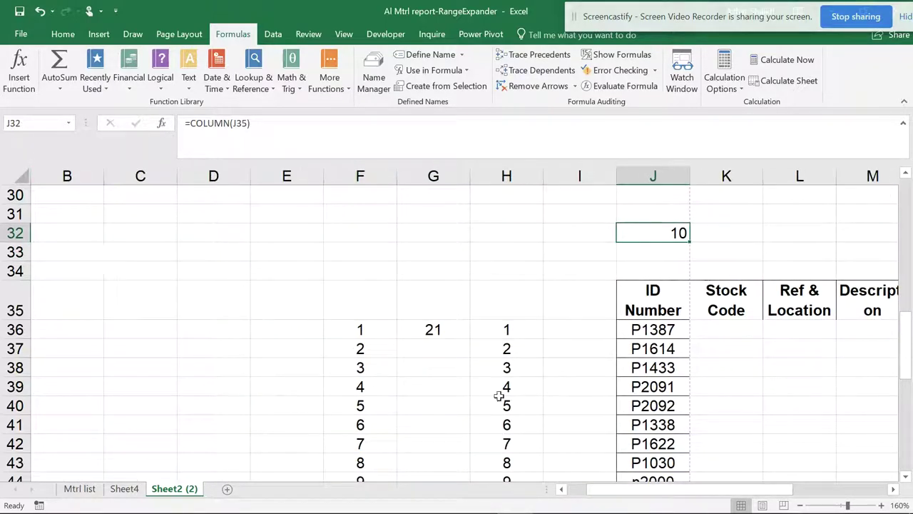
left_click_drag(699, 489, 680, 490)
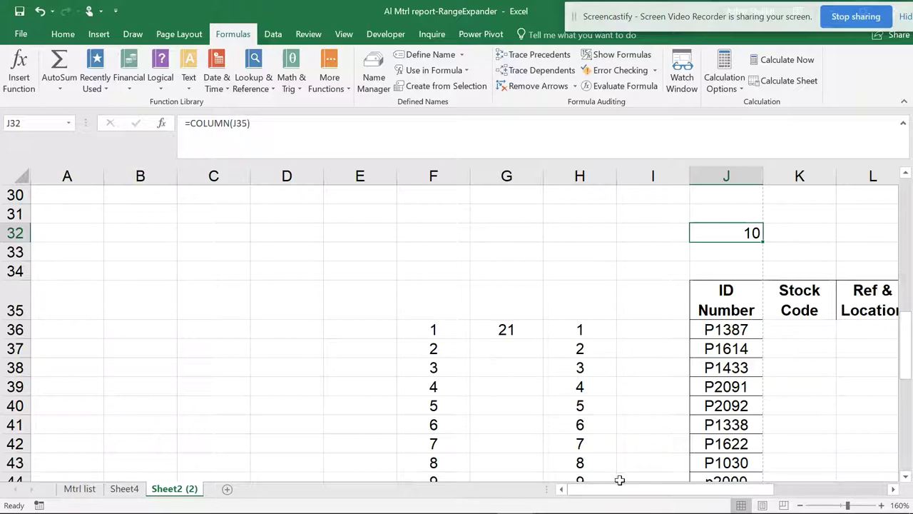
left_click_drag(619, 488, 715, 497)
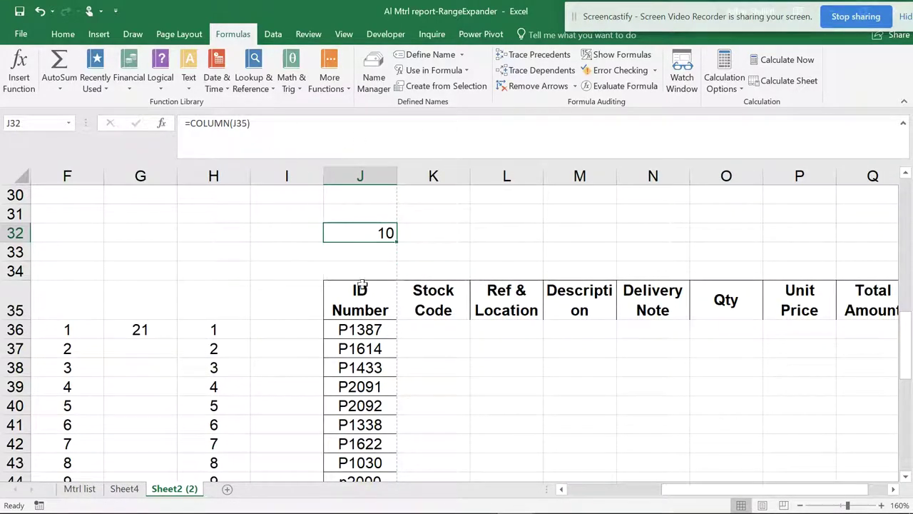
Change J32's formula to =COLUMN(J35:P35) spanning the headers; it still returns 10
left_click(249, 124)
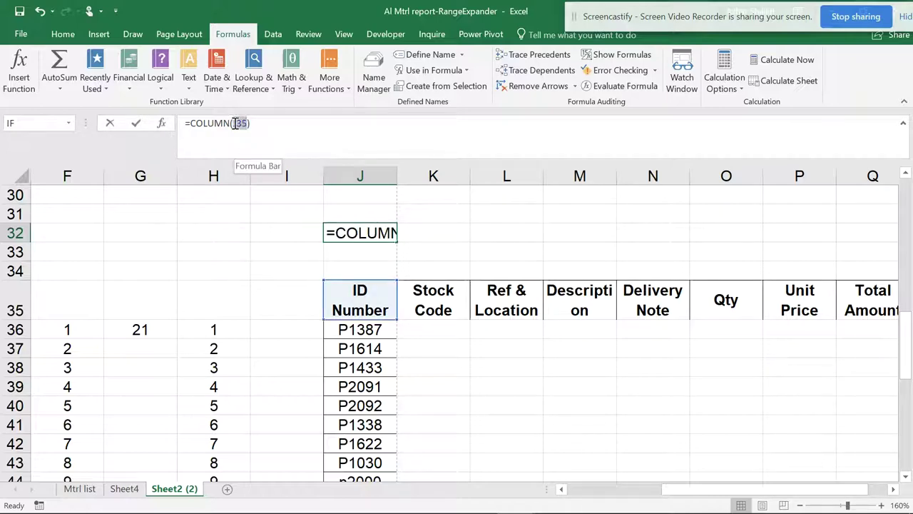
left_click(360, 292)
left_click_drag(359, 292, 817, 299)
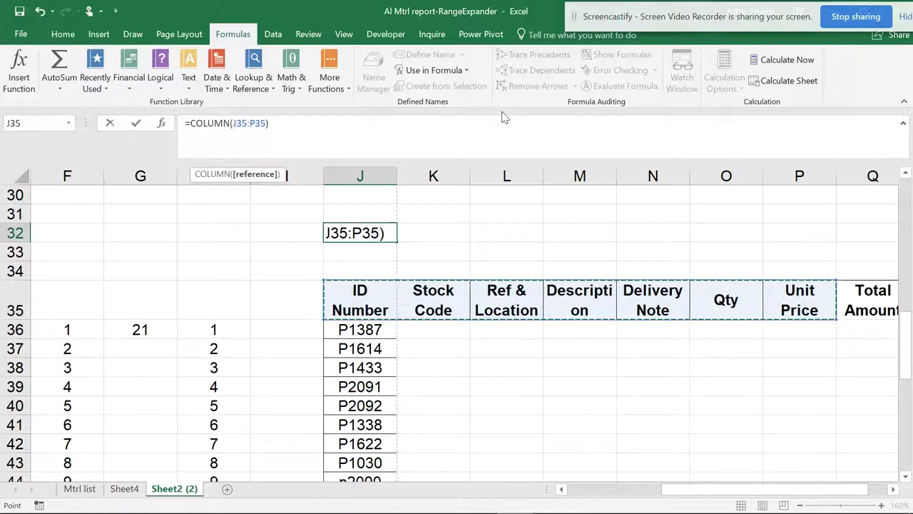
key("Return")
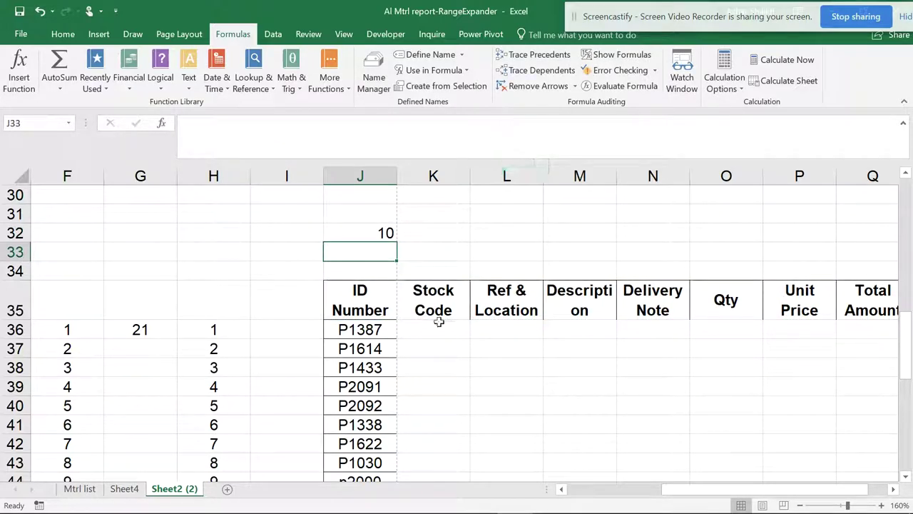
left_click(366, 233)
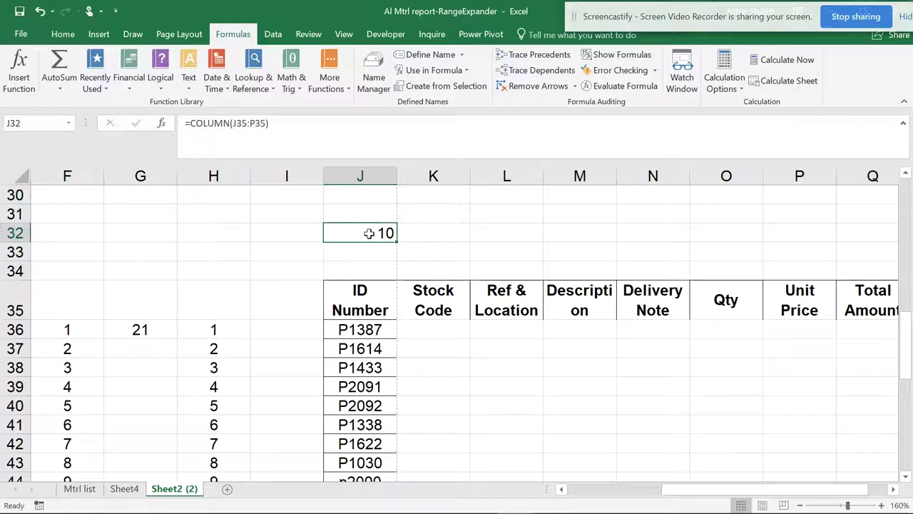
left_click(230, 123)
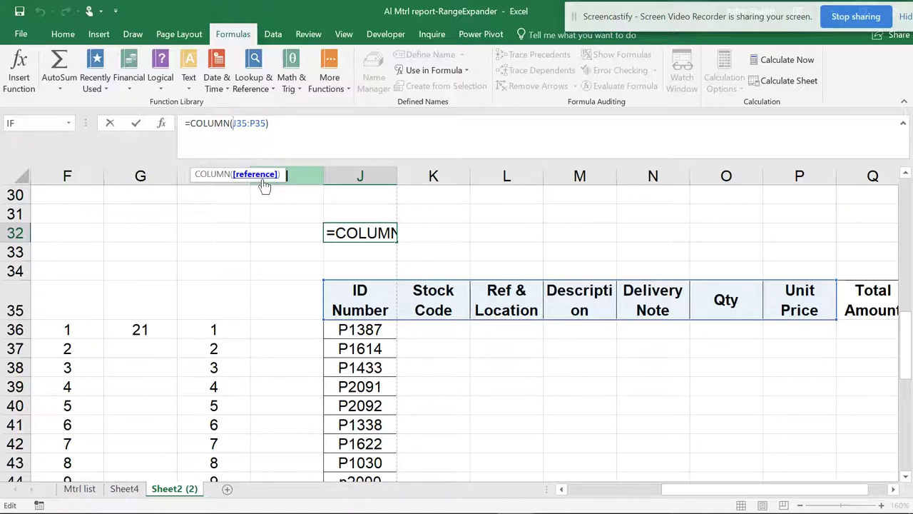
key("ctrl+Return")
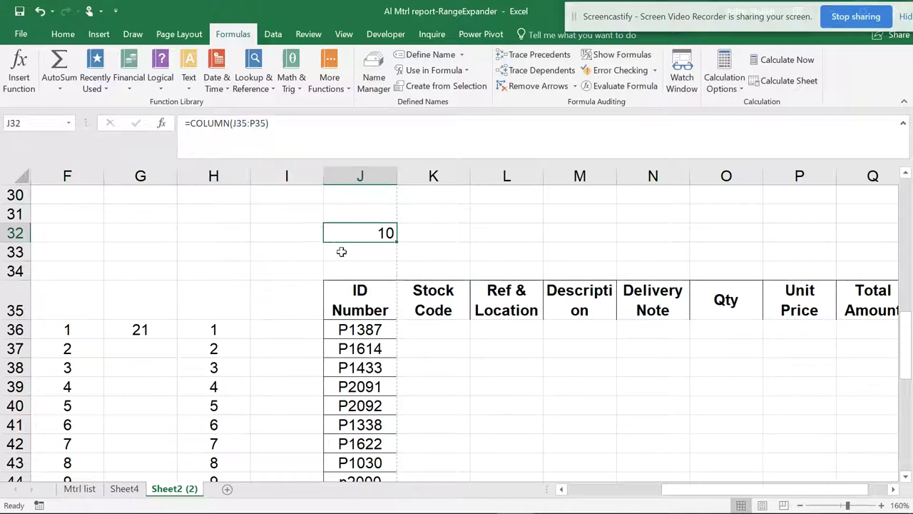
Enter =COLUMNS(J35) in J33 so it returns 1
left_click(348, 255)
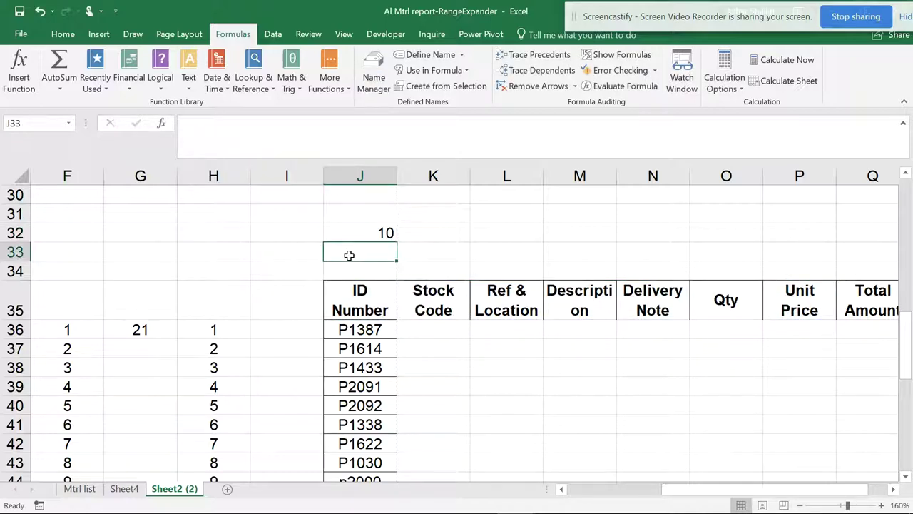
type("=c")
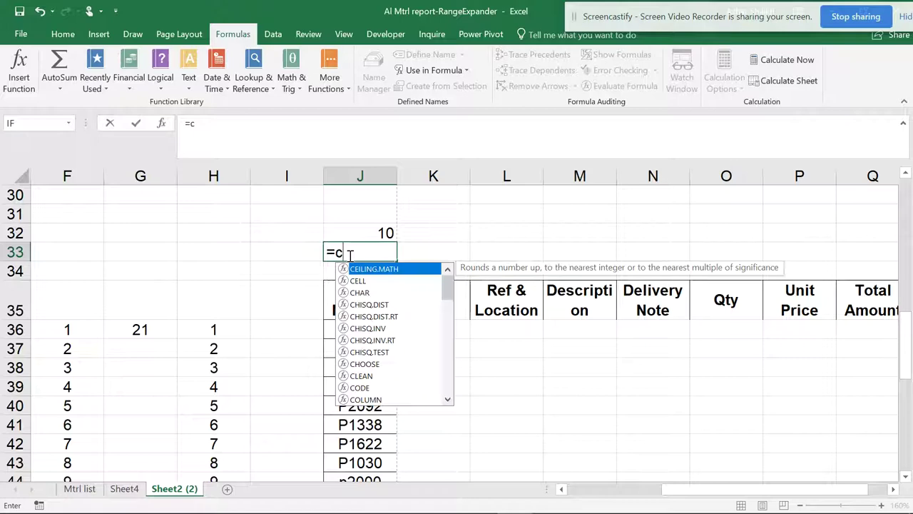
type("olum")
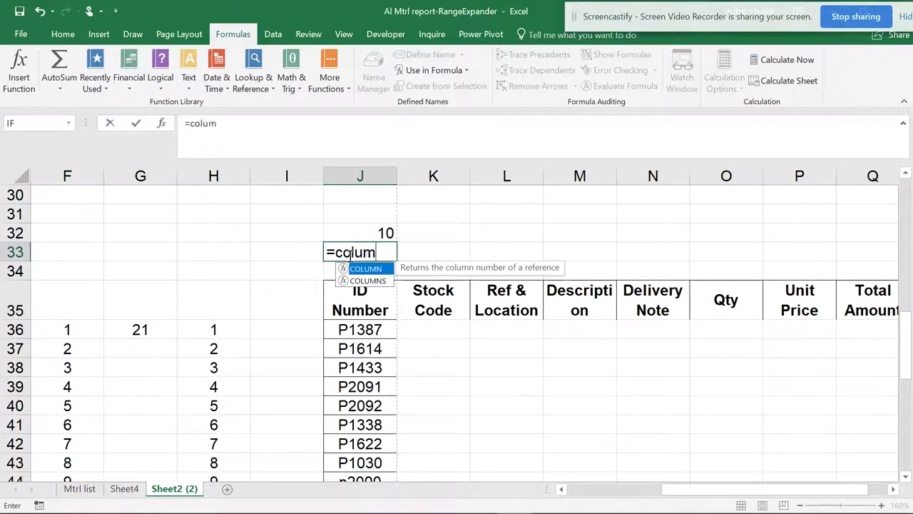
type("ns(")
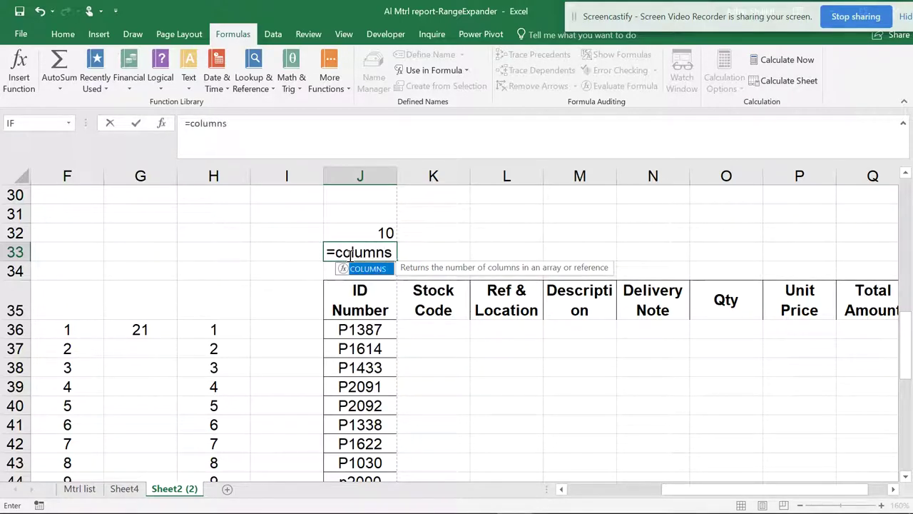
left_click(369, 303)
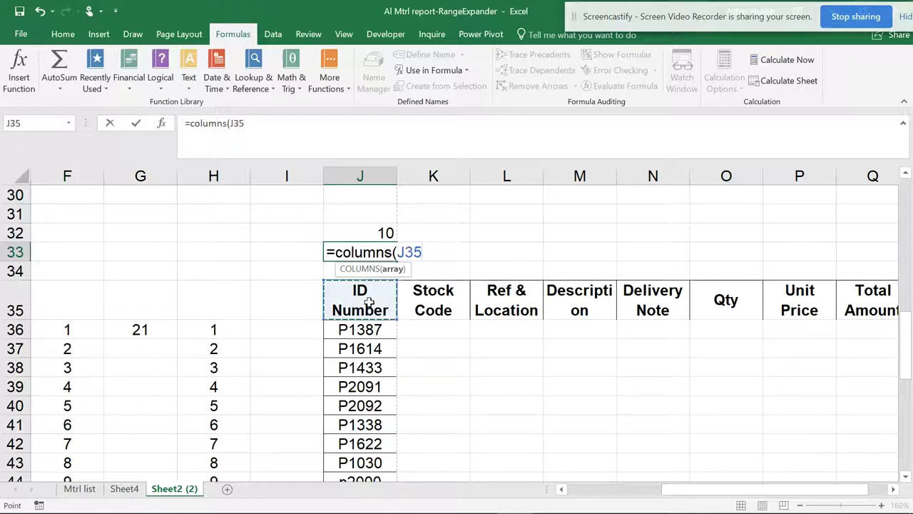
type("0")
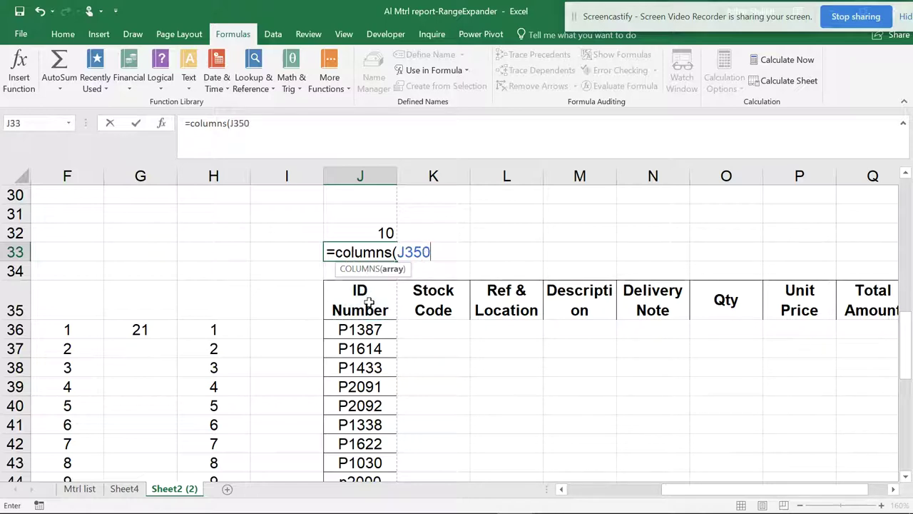
key("BackSpace")
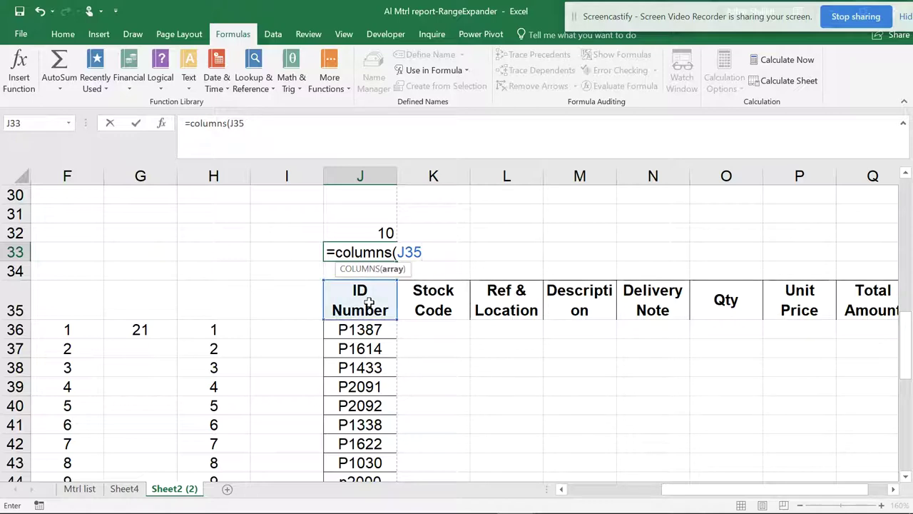
type(")")
key("Return")
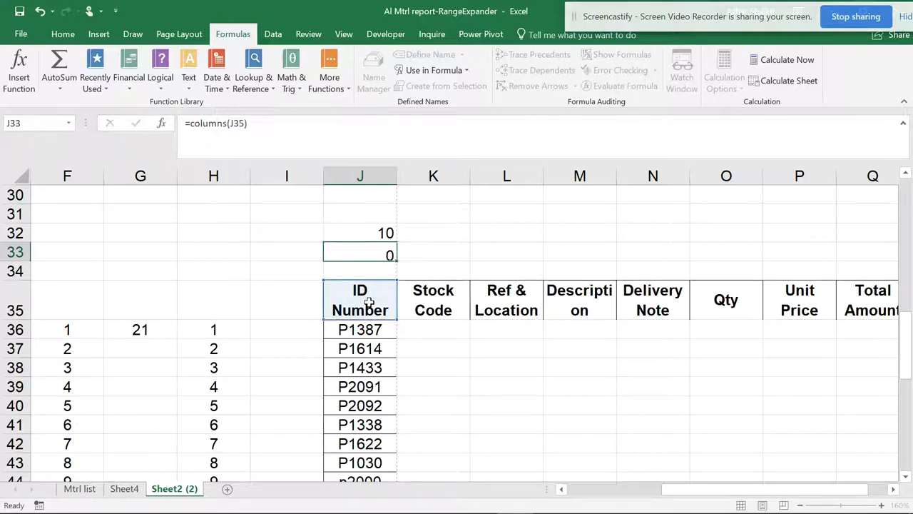
Change J33's formula to =COLUMNS(J35:Q35) so it counts eight header columns, returning 8
left_click(384, 248)
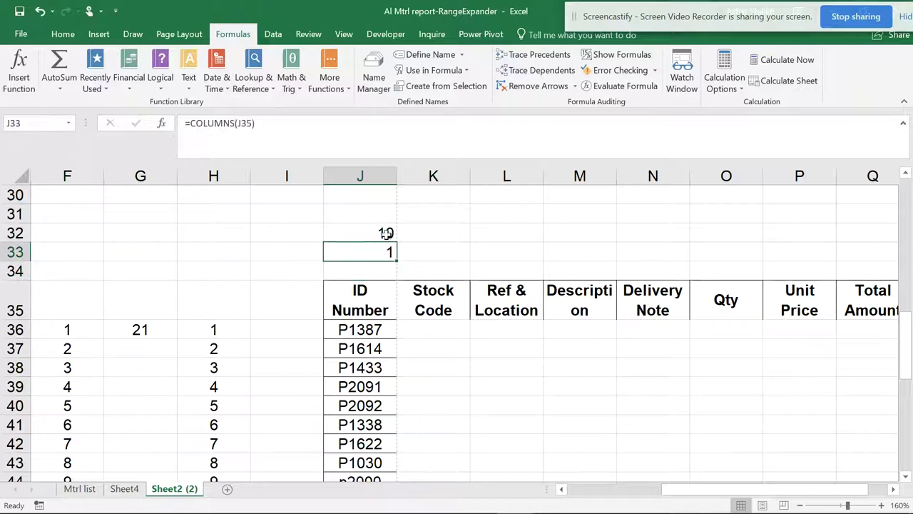
left_click(386, 233)
left_click(379, 248)
left_click(386, 303)
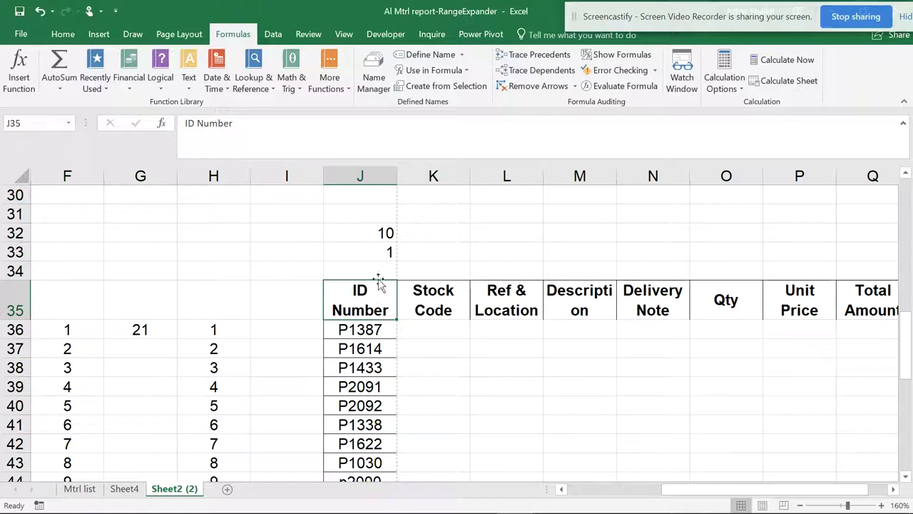
double_click(377, 254)
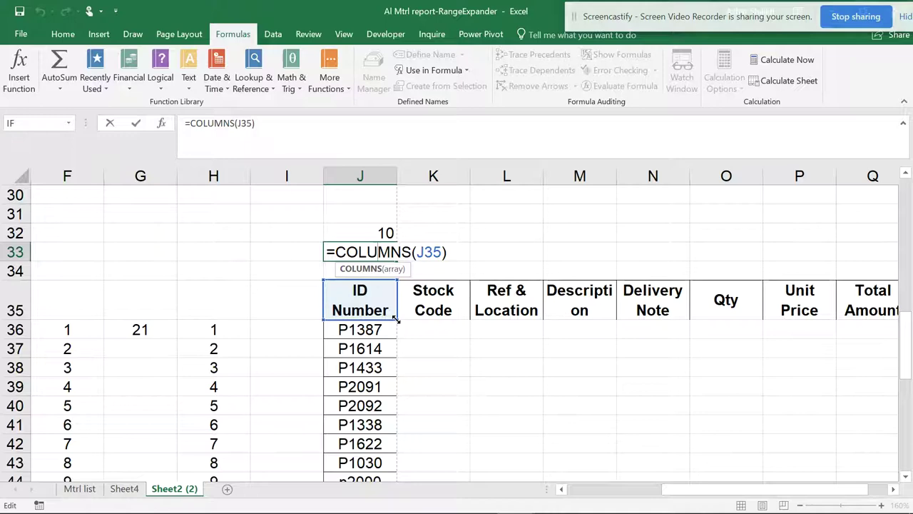
double_click(432, 252)
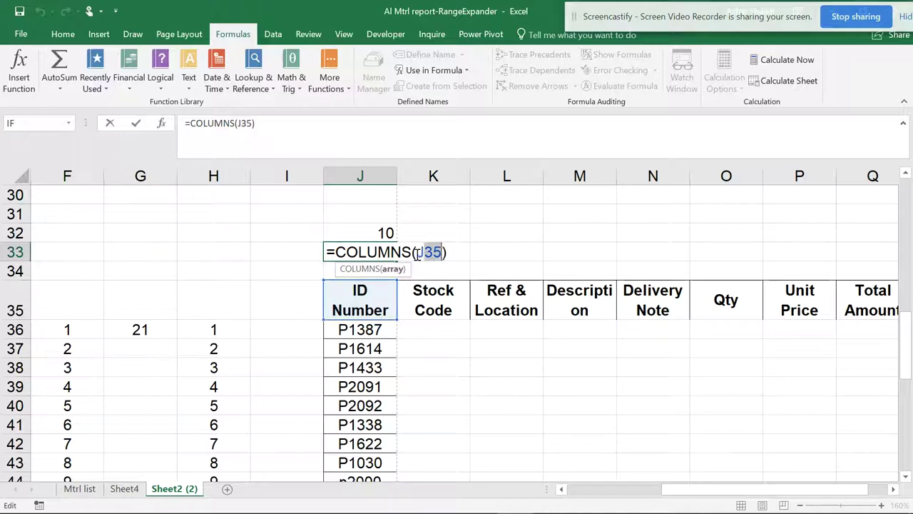
left_click_drag(359, 289, 844, 292)
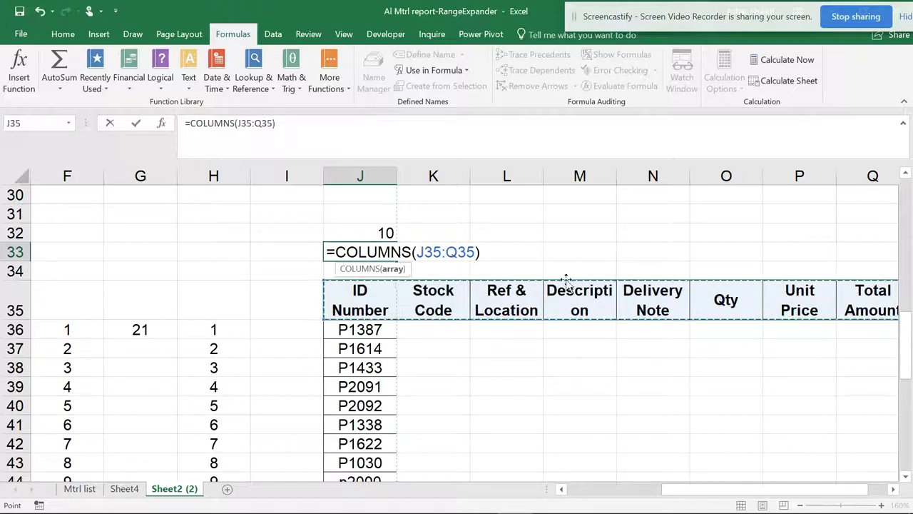
key("Return")
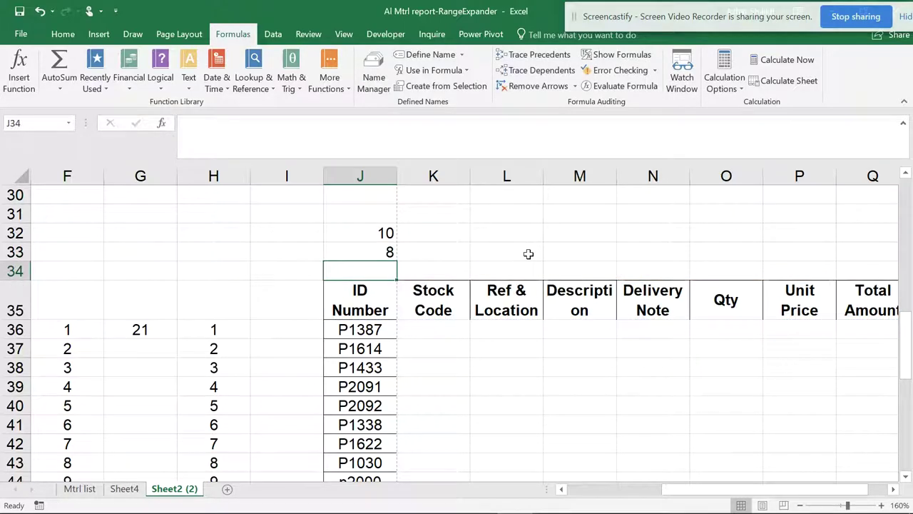
double_click(375, 254)
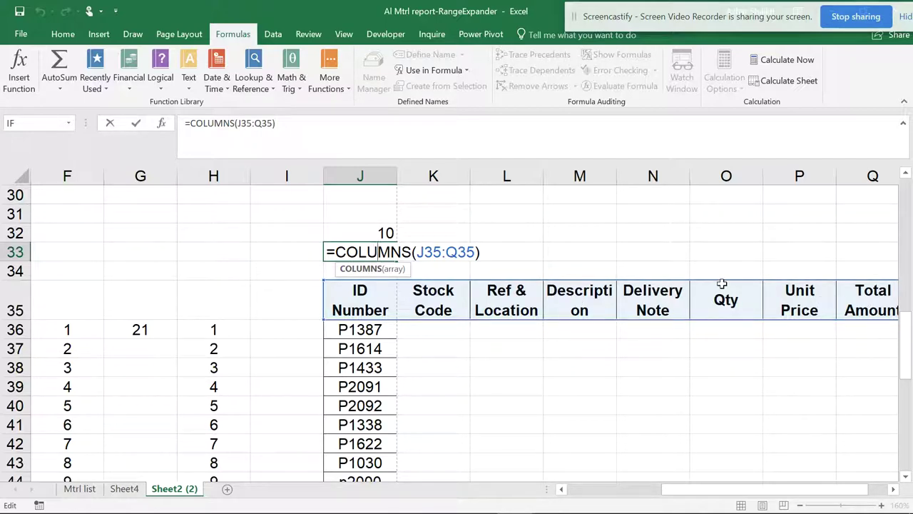
key("Return")
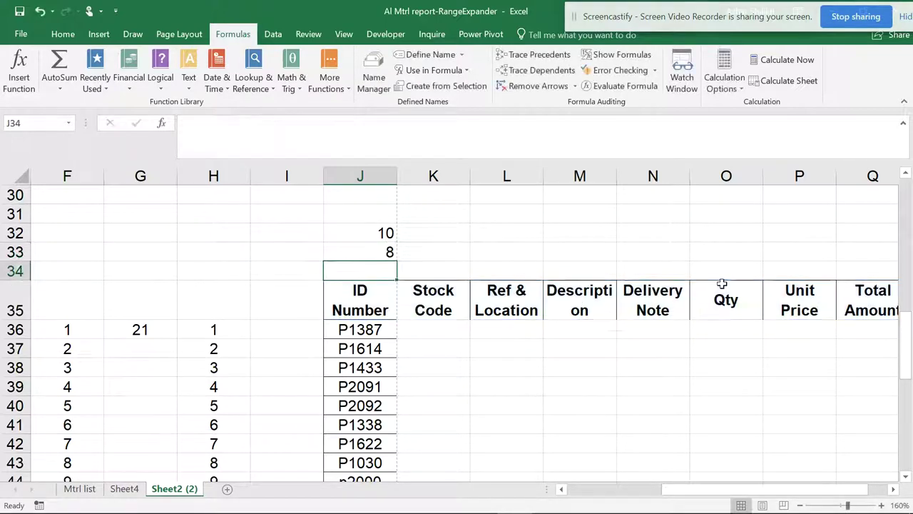
Fill J32 across to O32 (10–15) and J33 across to O33 (all 8s)
left_click(387, 232)
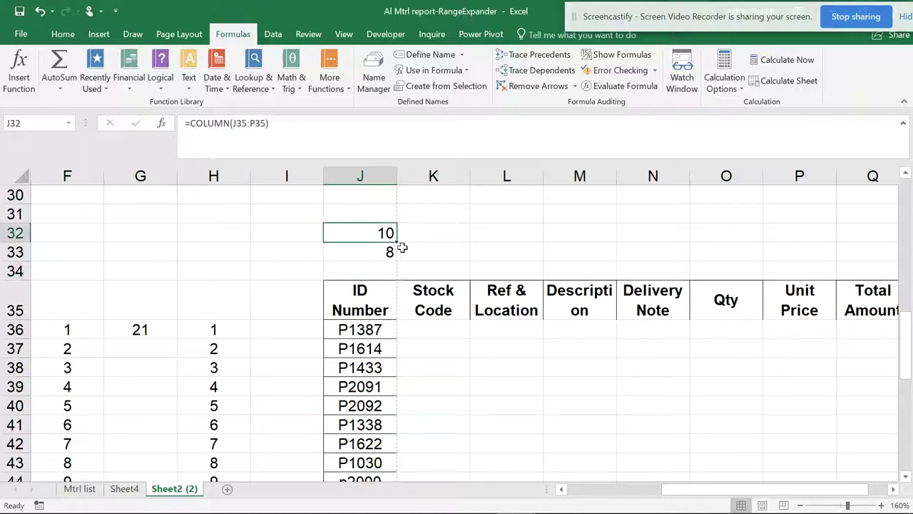
left_click_drag(399, 243, 768, 240)
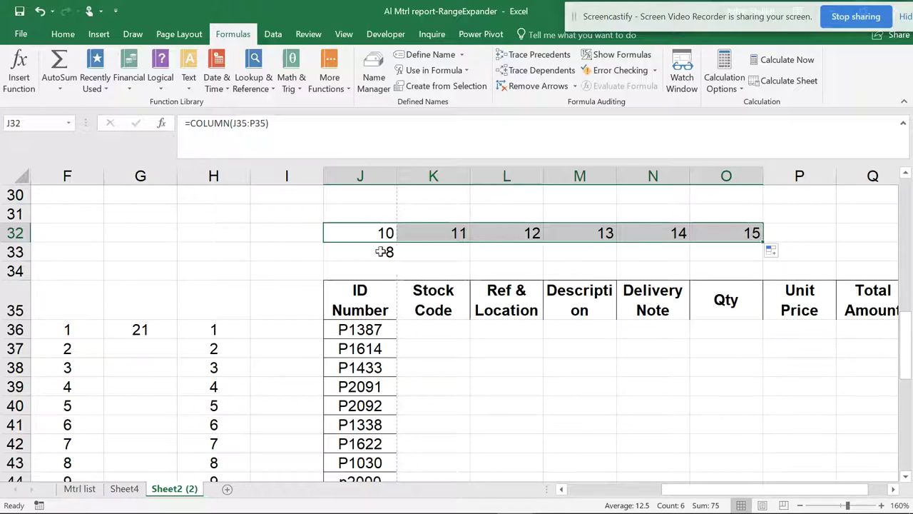
left_click(387, 249)
left_click_drag(448, 262, 752, 258)
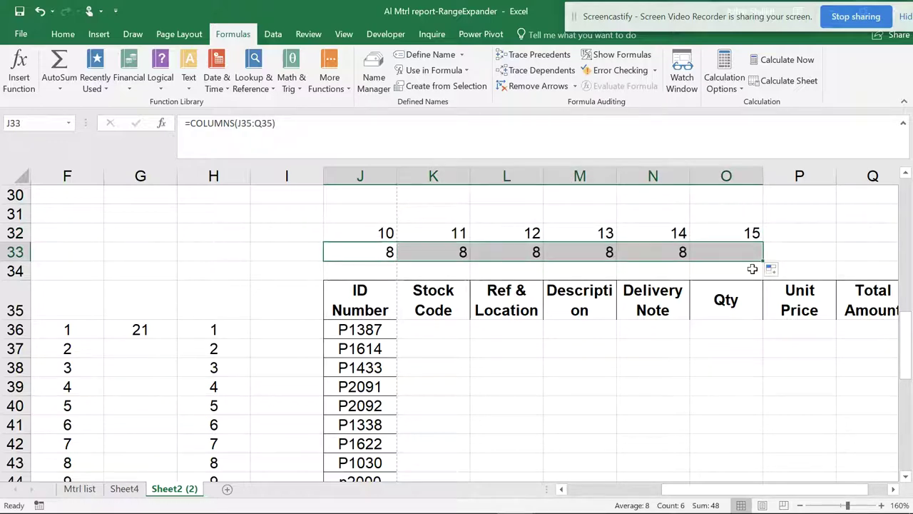
left_click(379, 252)
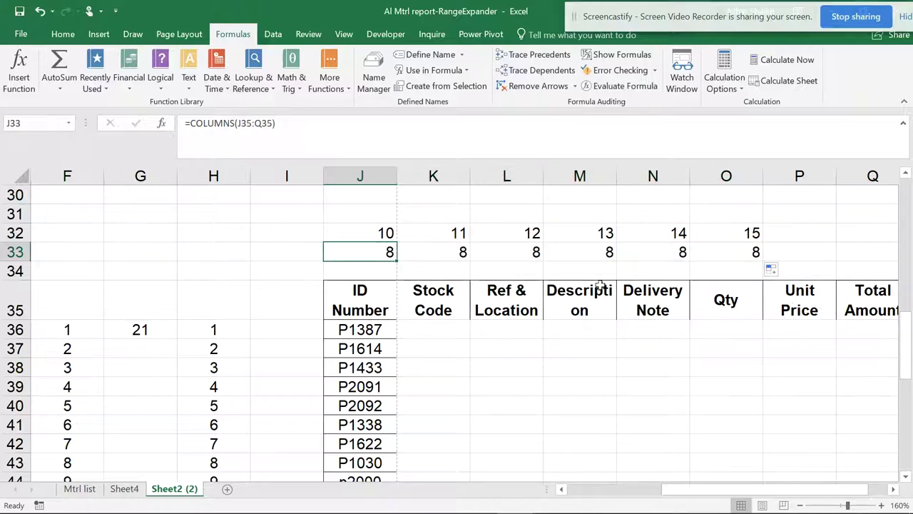
left_click(385, 234)
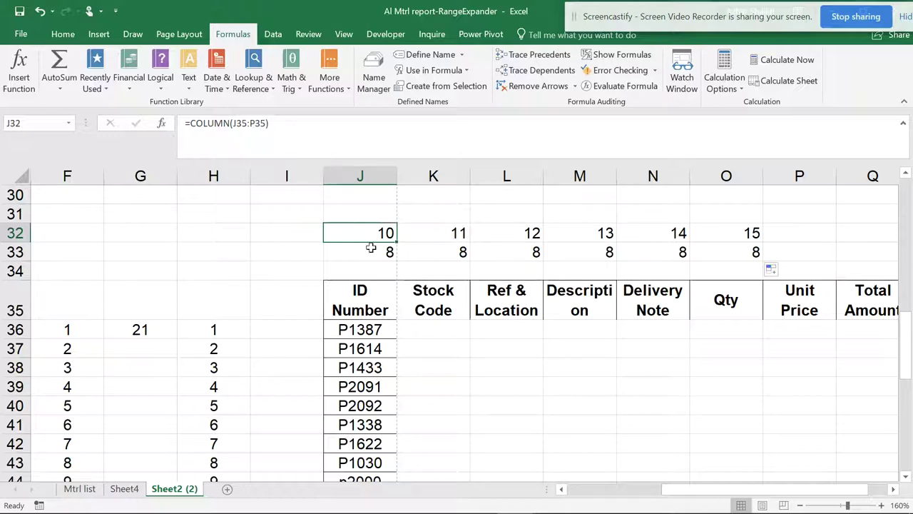
Append -9 to J32's formula and fill it across to O32, giving 1 to 6
left_click(283, 123)
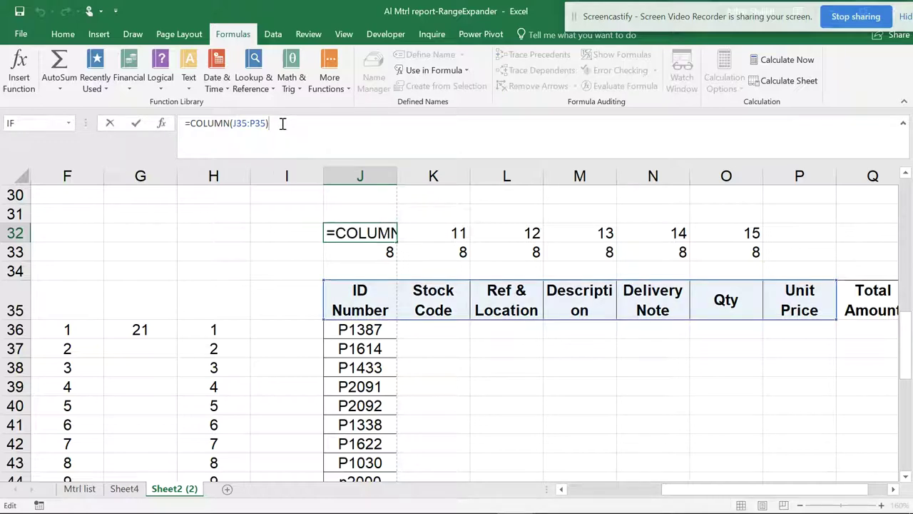
type("-9")
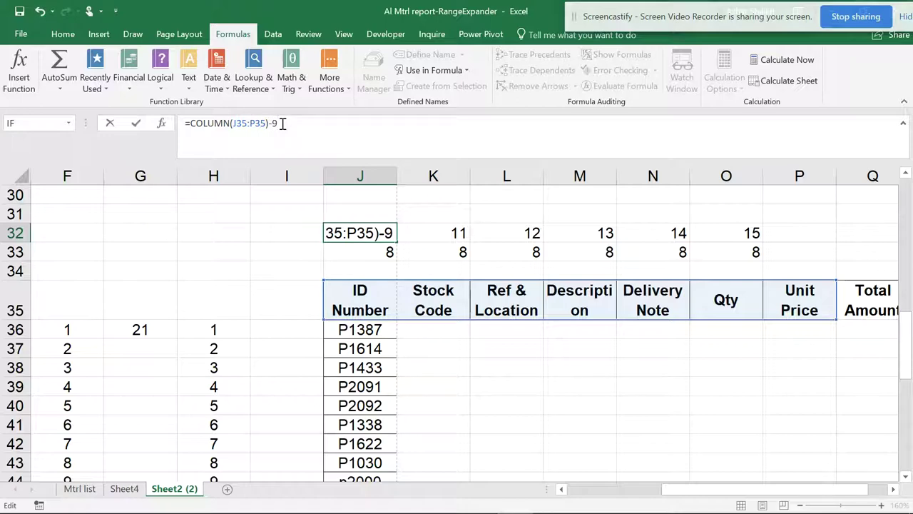
key("Return")
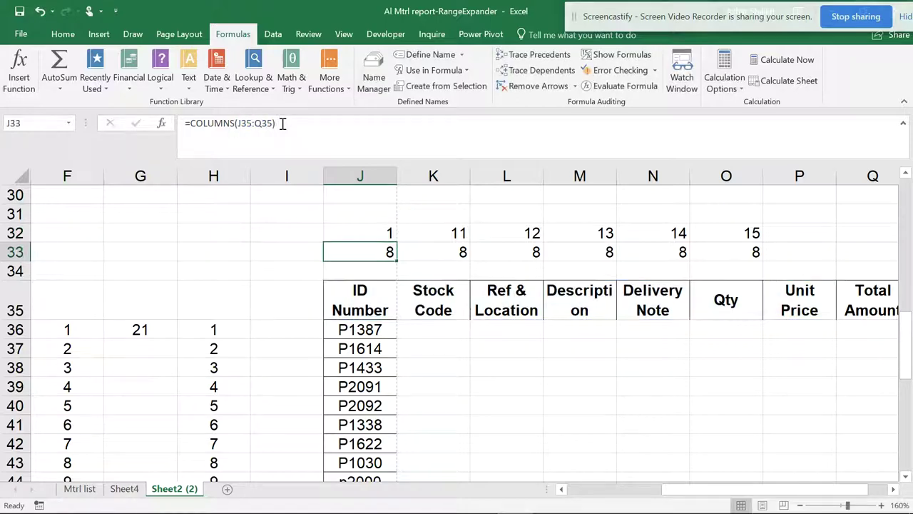
left_click(392, 234)
left_click_drag(396, 242, 758, 243)
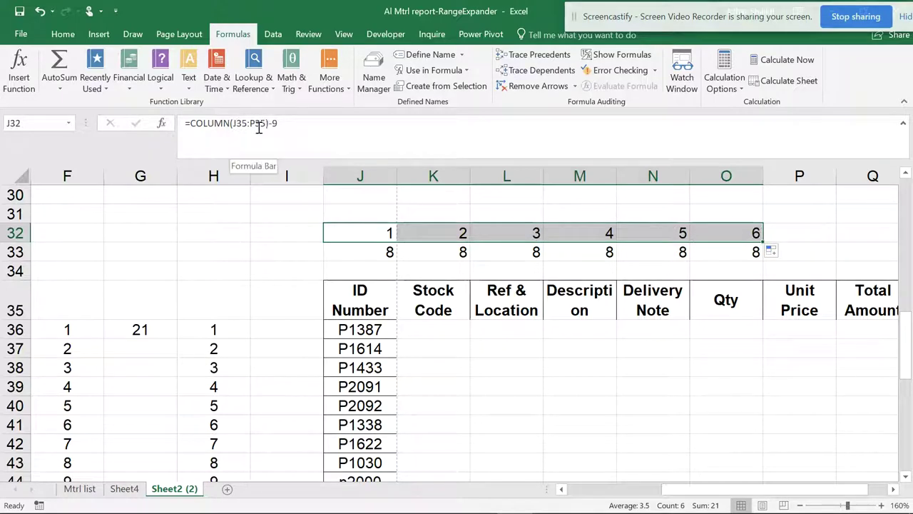
Check the copied formulas in K32 through O32 and compare J32 with J33
left_click(449, 237)
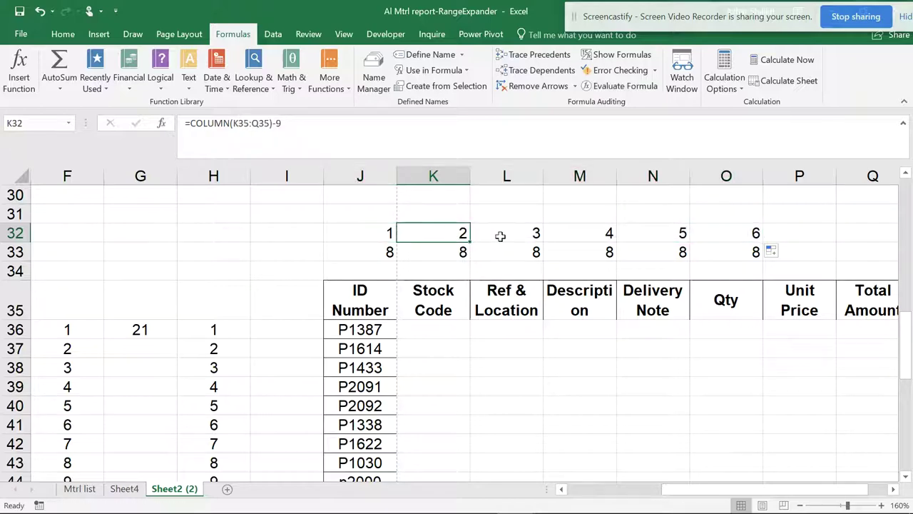
left_click(506, 236)
left_click(589, 235)
left_click(645, 230)
left_click(743, 230)
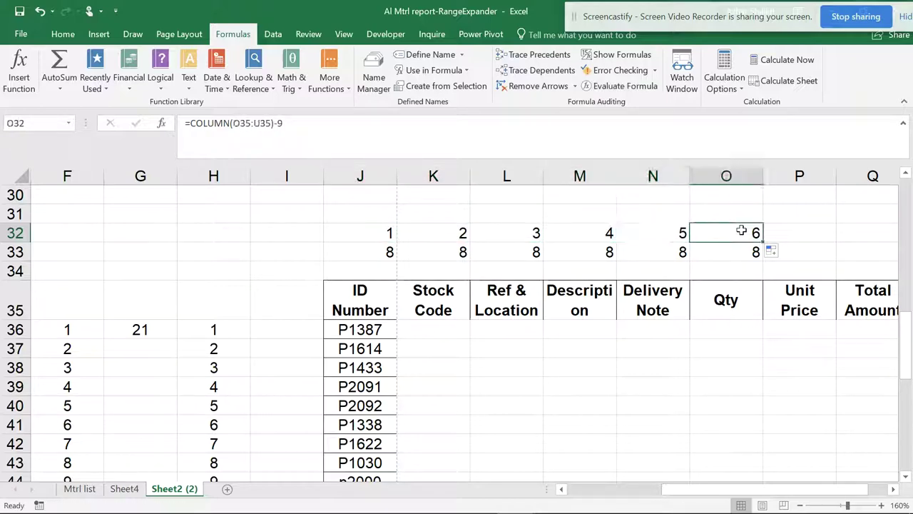
left_click(392, 230)
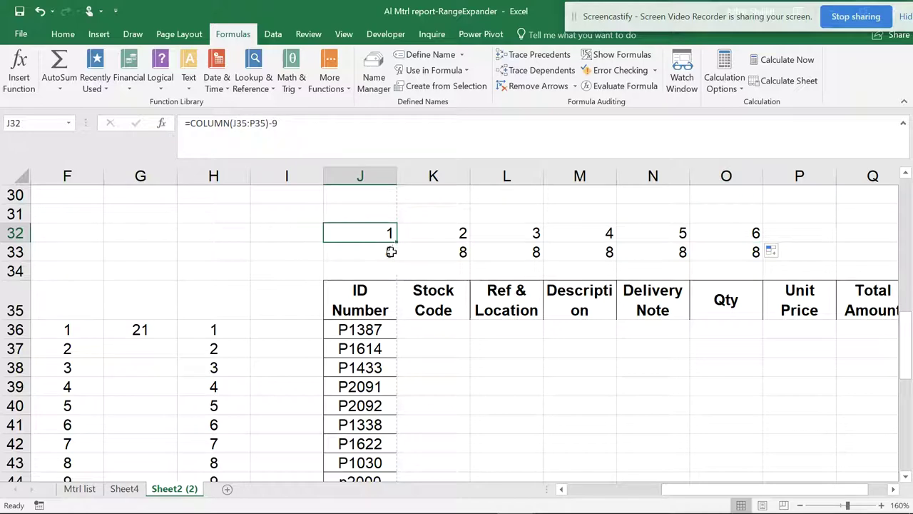
left_click(358, 252)
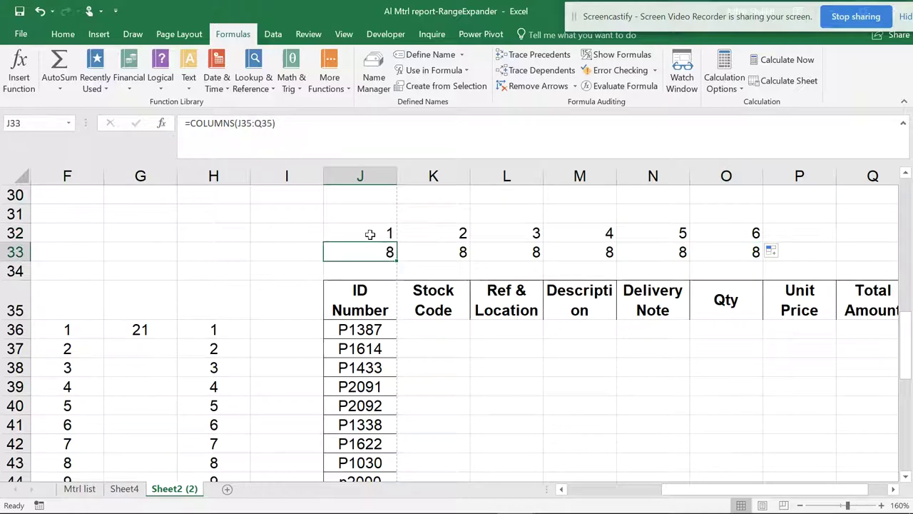
left_click(371, 234)
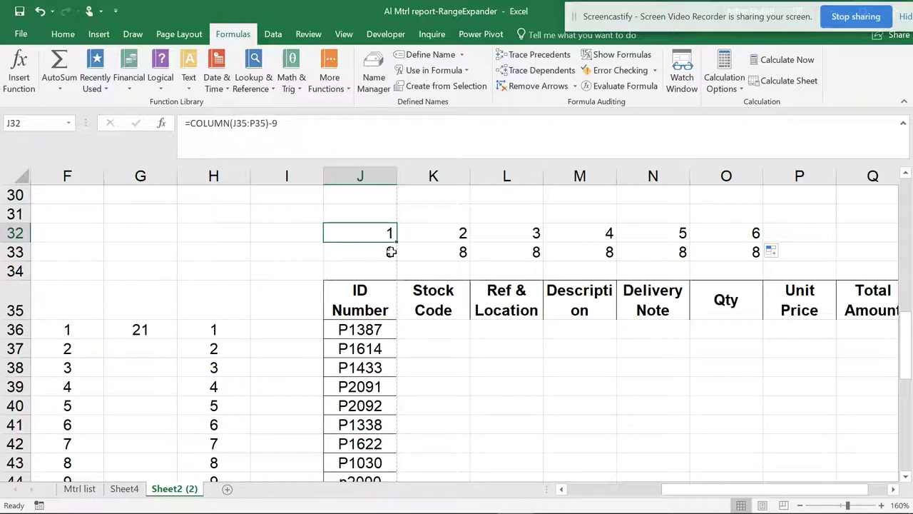
Enter =COLUMNS(J33:J33) in J31 so it returns 1
left_click(384, 214)
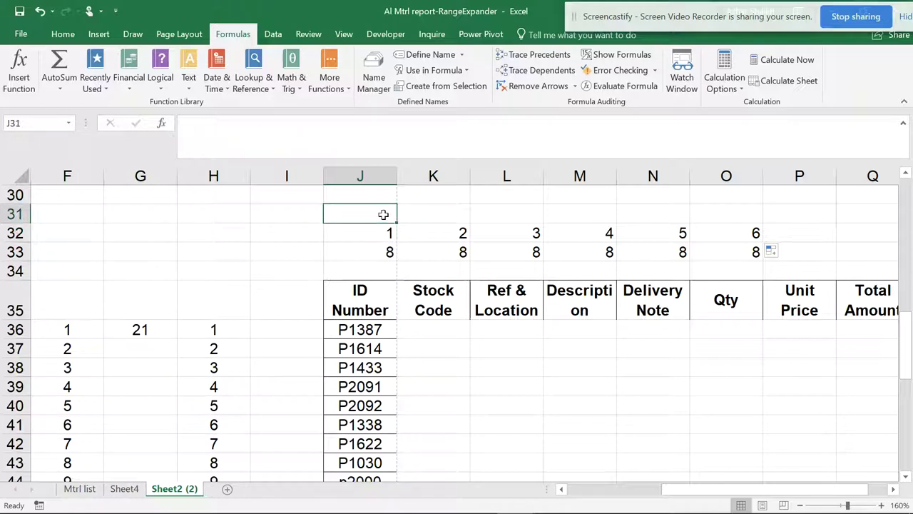
type("=")
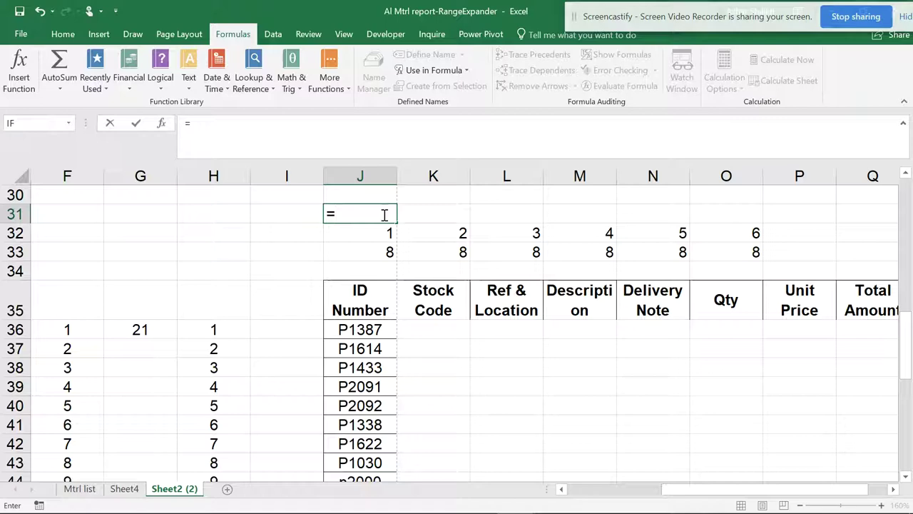
type("colu")
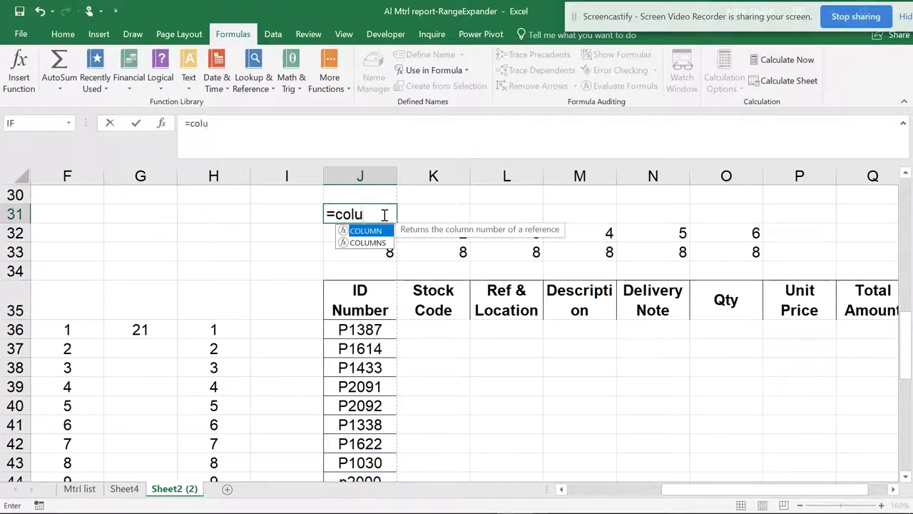
type("mns")
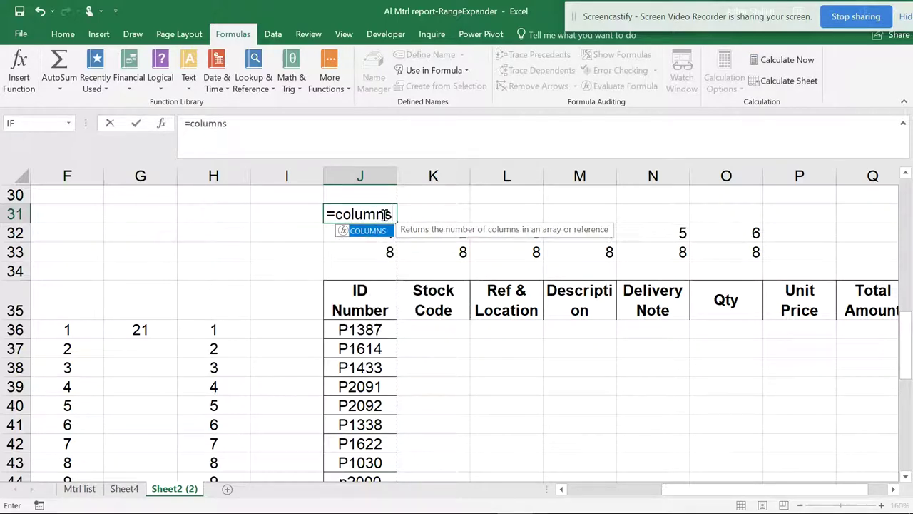
type("(")
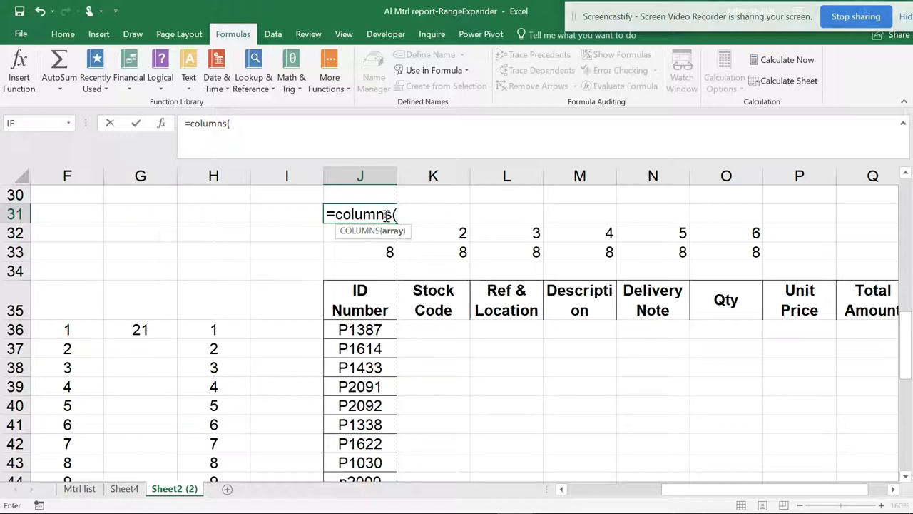
left_click(387, 255)
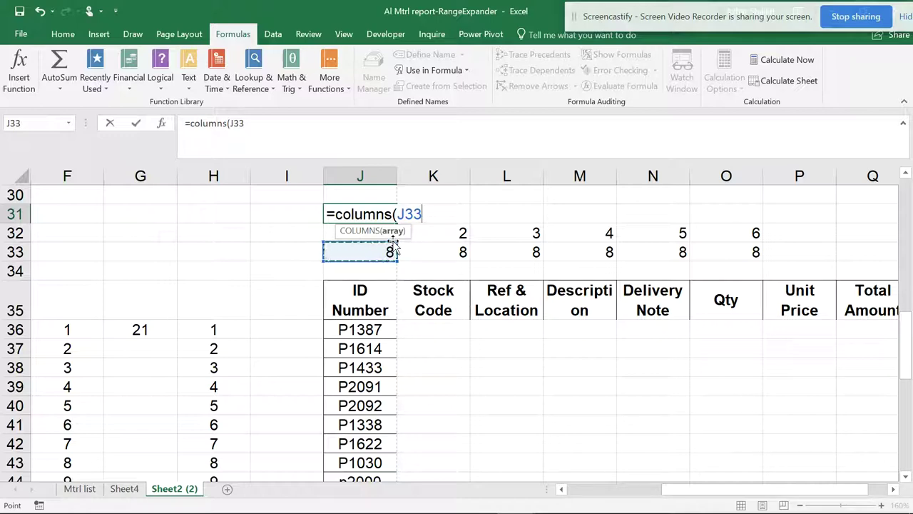
key("F8")
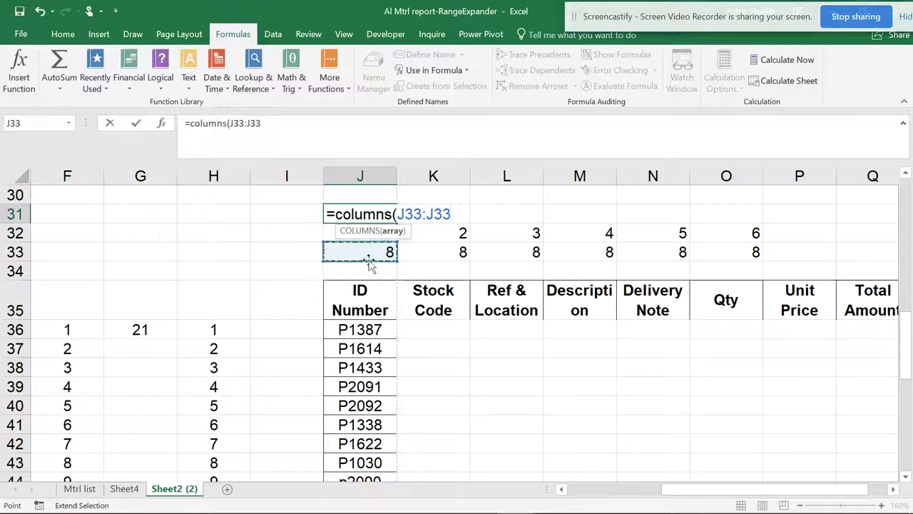
type(")")
key("Return")
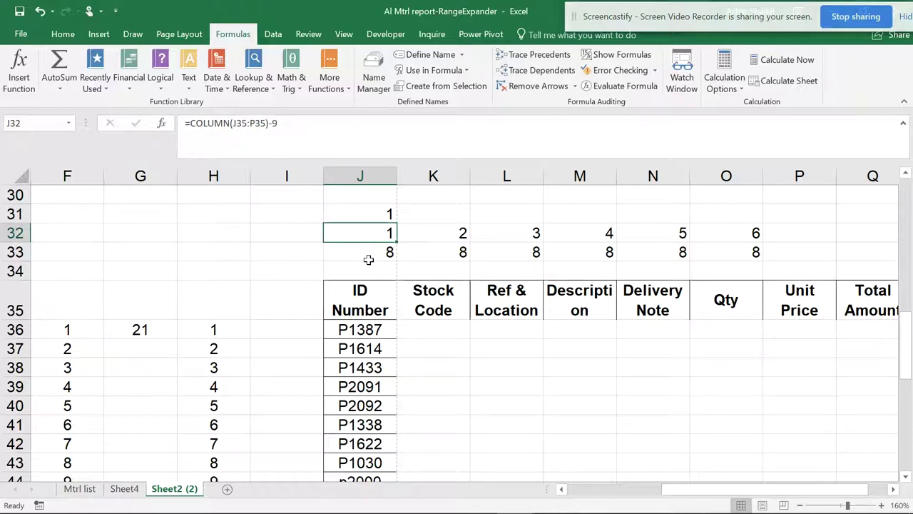
left_click(383, 213)
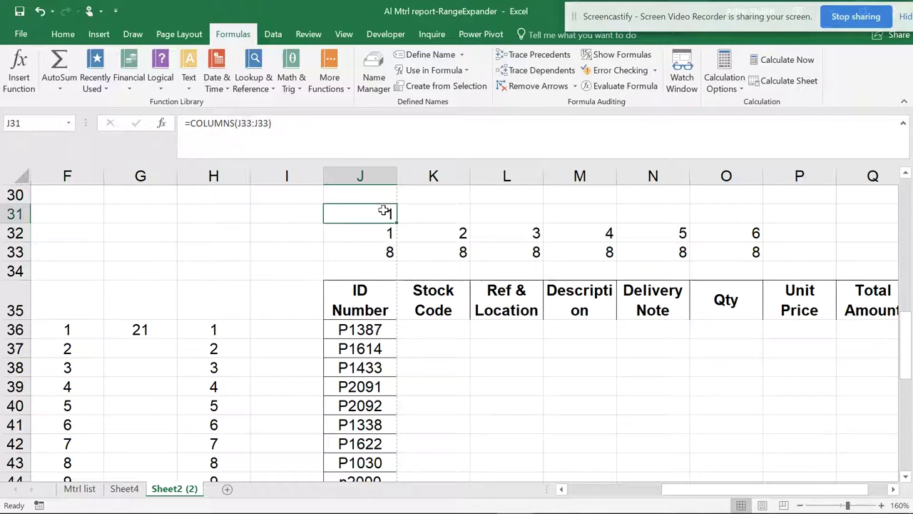
Change J31's formula to =COLUMNS($J33:J33), locking column J in the first reference
left_click(243, 123)
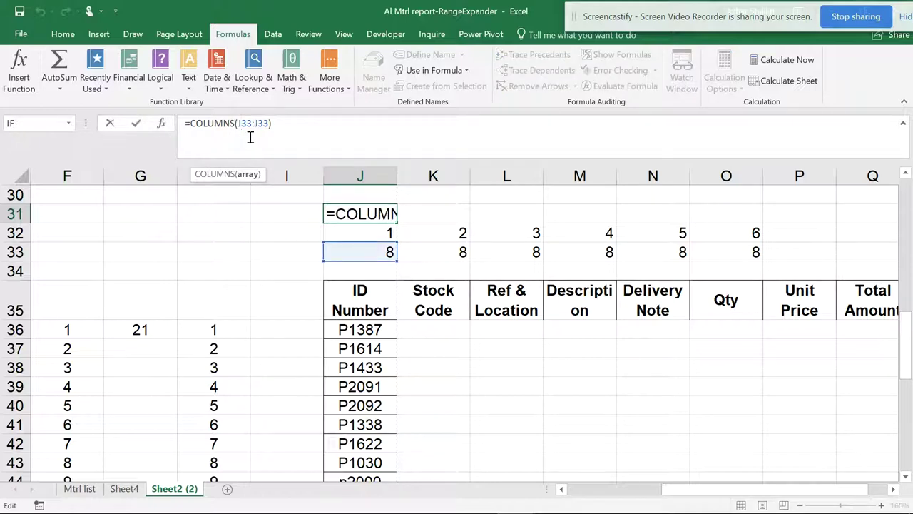
key("F4")
key("F4")
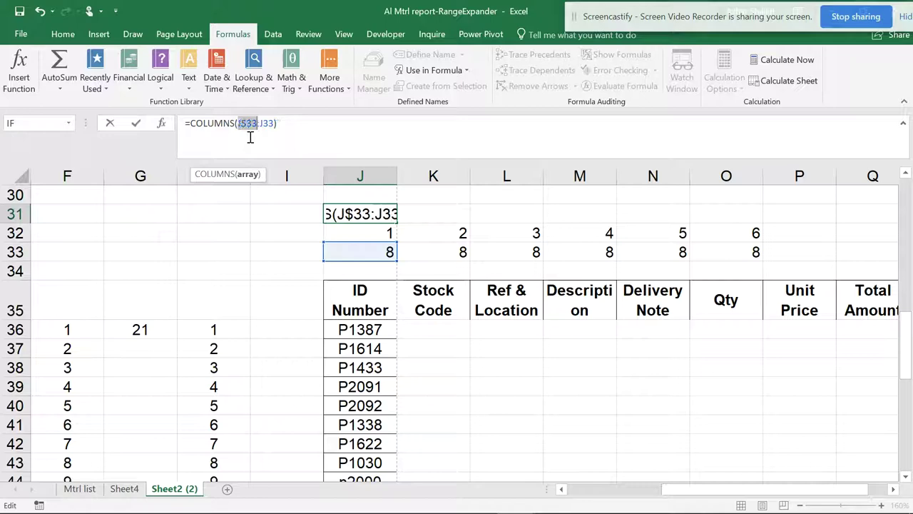
key("F4")
left_click(325, 126)
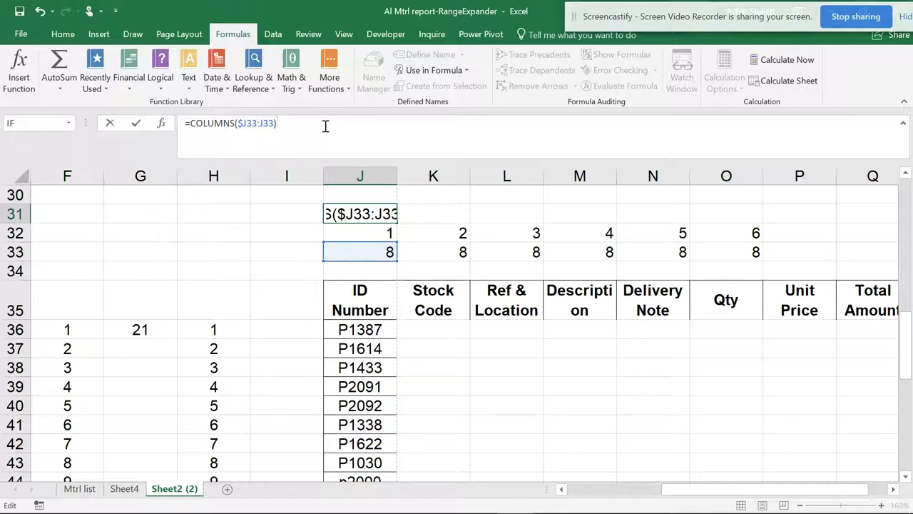
key("Return")
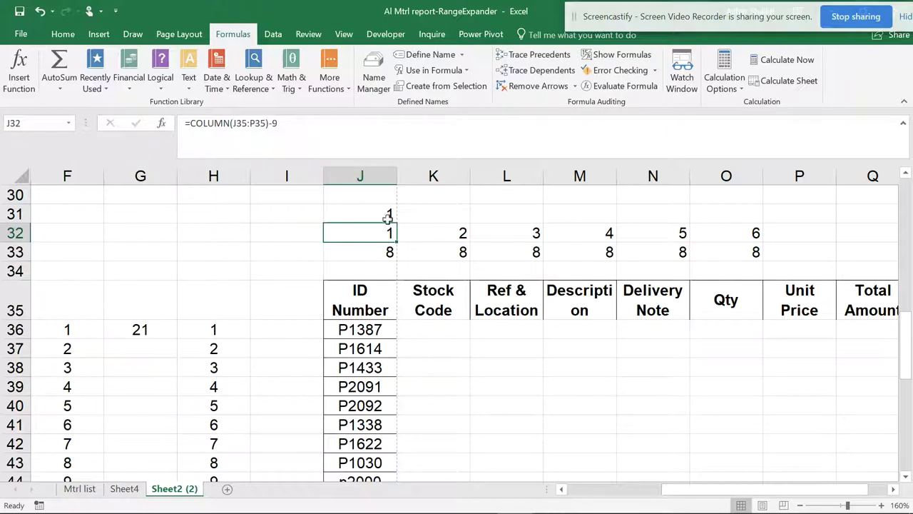
Fill J31's formula across to P31 so row 31 counts 1 to 7
left_click(388, 215)
left_click_drag(397, 224, 803, 220)
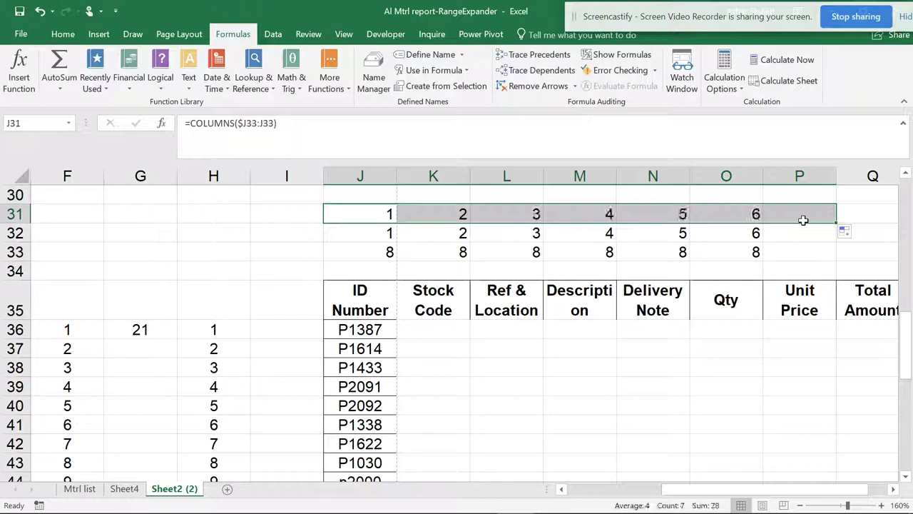
left_click(388, 216)
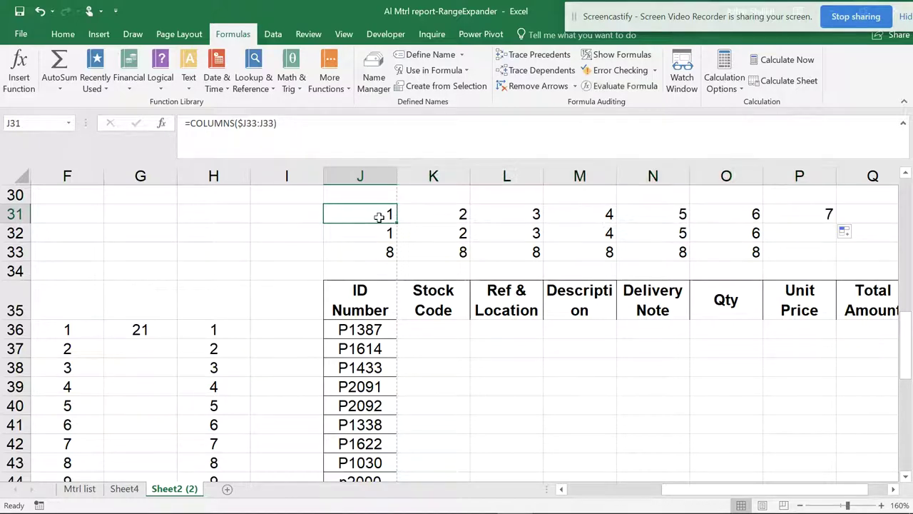